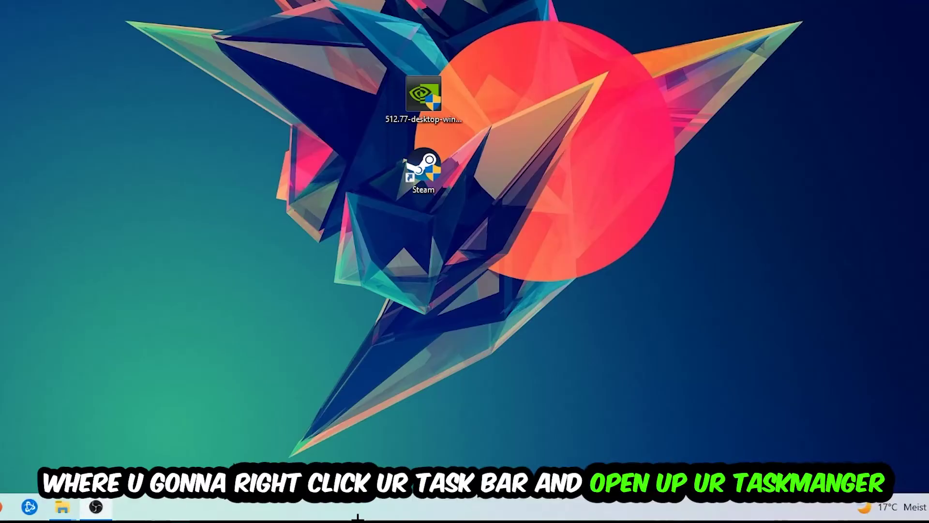
Step: Open Task Manager maximized and bring up the end-task menu for Console Window Host
{"action": "right_click", "coordinate": [385, 512]}
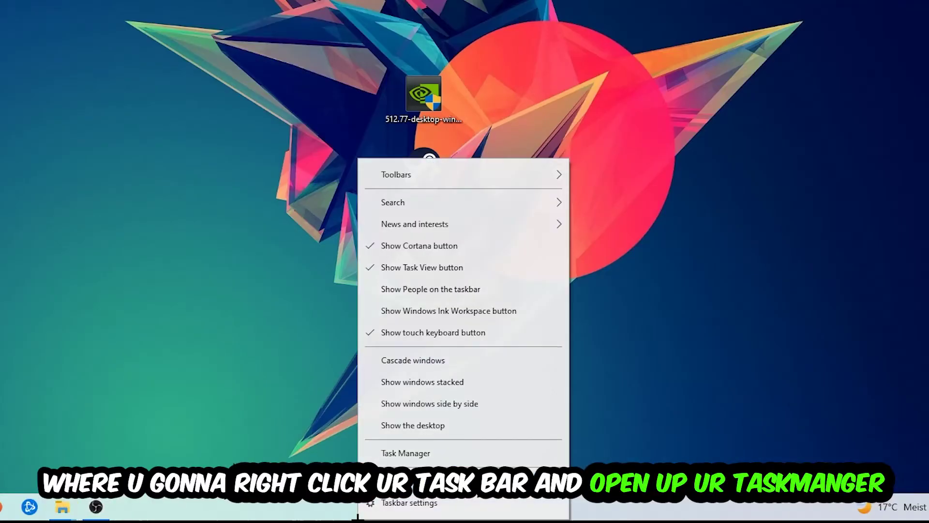
{"action": "left_click", "coordinate": [422, 458]}
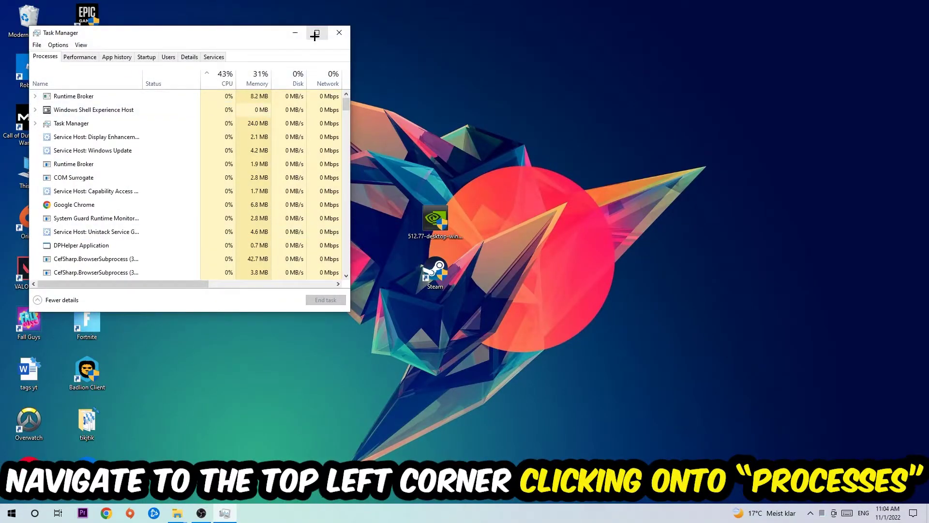
{"action": "left_click", "coordinate": [316, 32]}
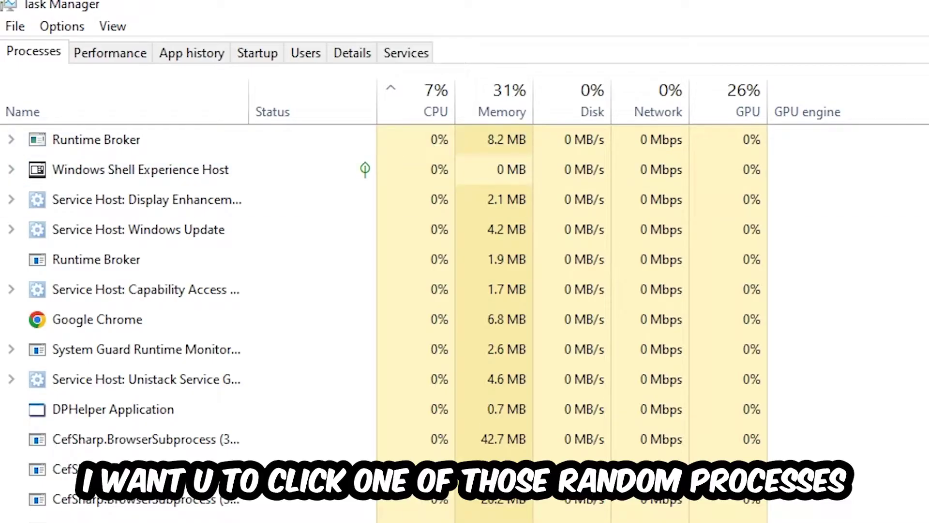
{"action": "left_click", "coordinate": [412, 420]}
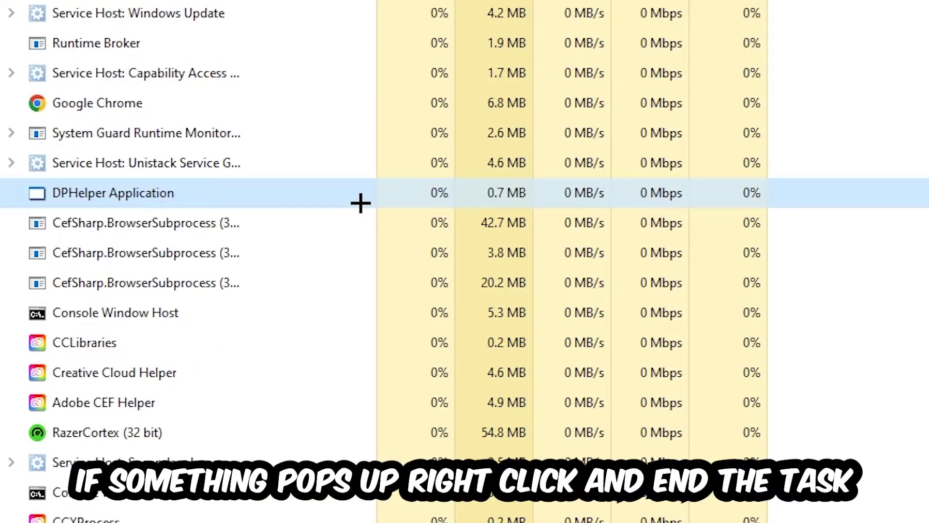
{"action": "right_click", "coordinate": [311, 324]}
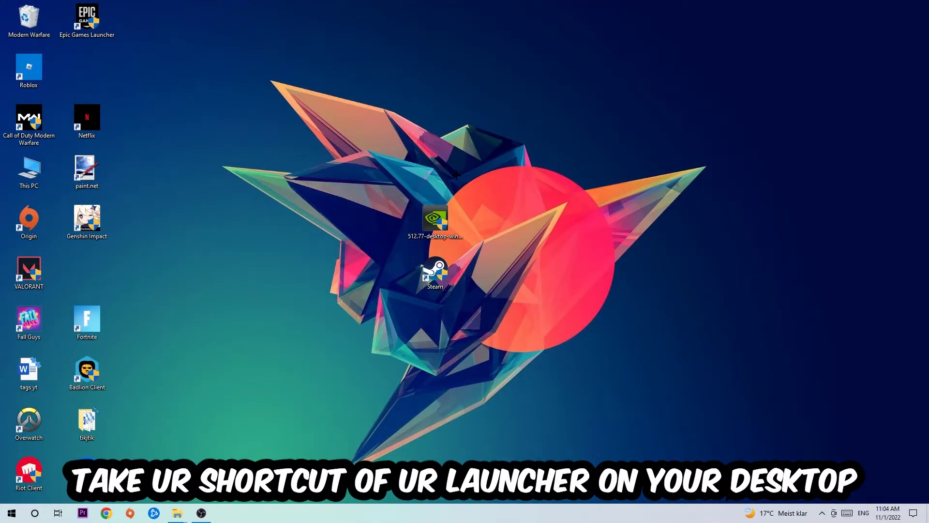
Step: Move the Steam shortcut near the top of the desktop and open its context menu
{"action": "left_click_drag", "start_coordinate": [434, 272], "coordinate": [597, 195]}
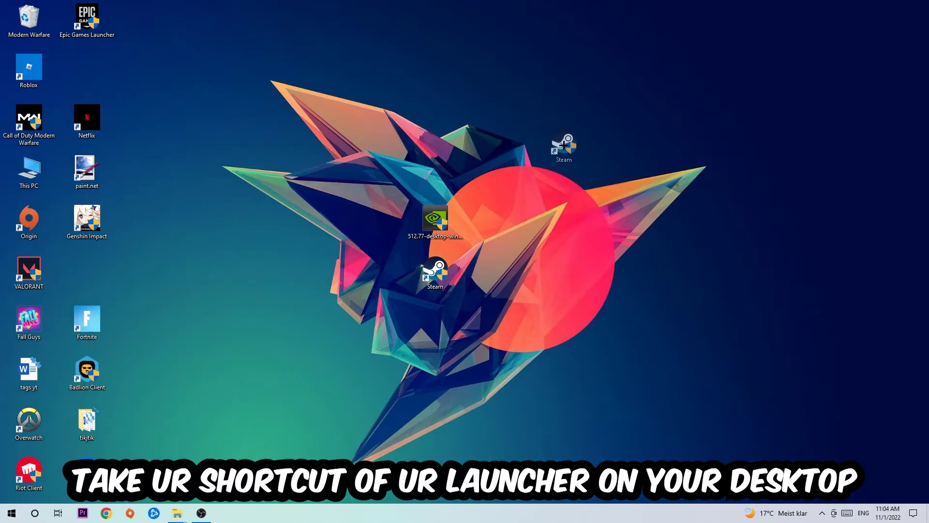
{"action": "mouse_move", "coordinate": [564, 145]}
{"action": "left_mouse_down"}
{"action": "mouse_move", "coordinate": [377, 125]}
{"action": "mouse_move", "coordinate": [555, 120]}
{"action": "mouse_move", "coordinate": [322, 94]}
{"action": "left_mouse_up"}
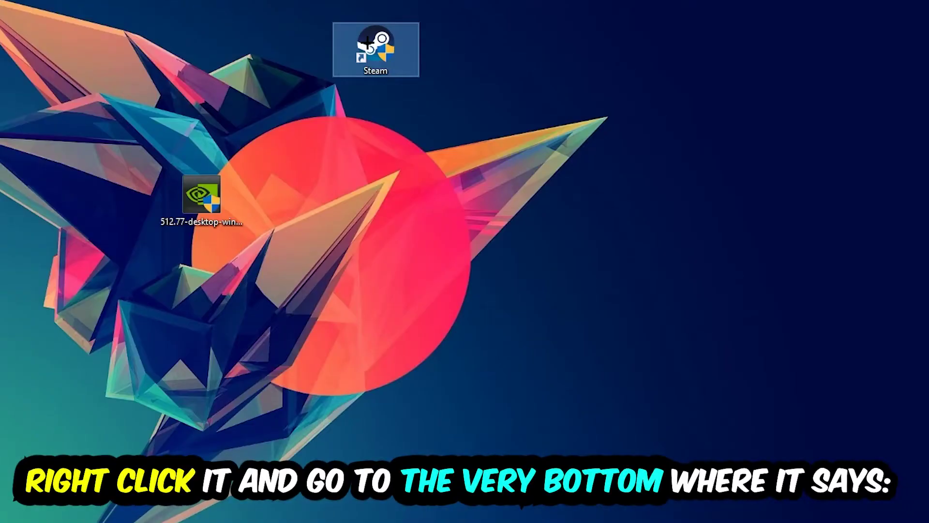
{"action": "right_click", "coordinate": [367, 43]}
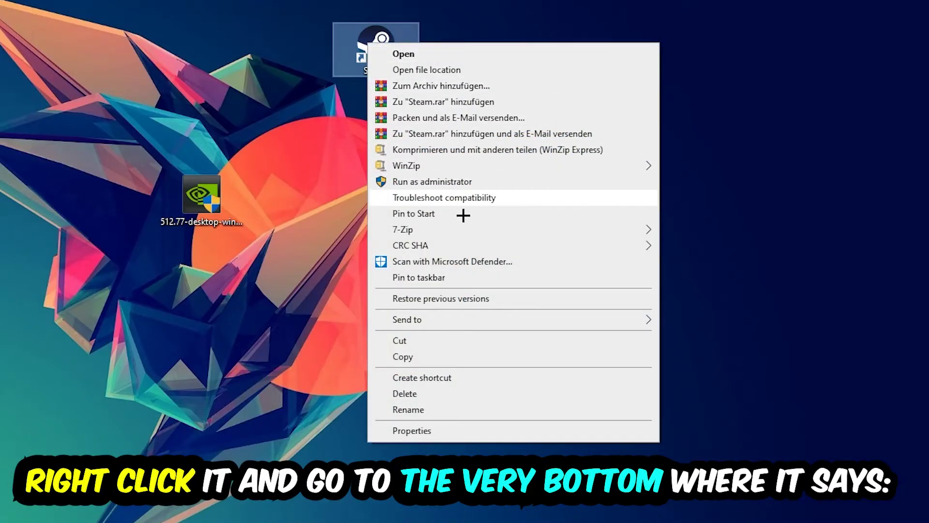
Step: Set the Steam shortcut's compatibility mode to Windows 8 with Run as administrator
{"action": "left_click", "coordinate": [445, 431]}
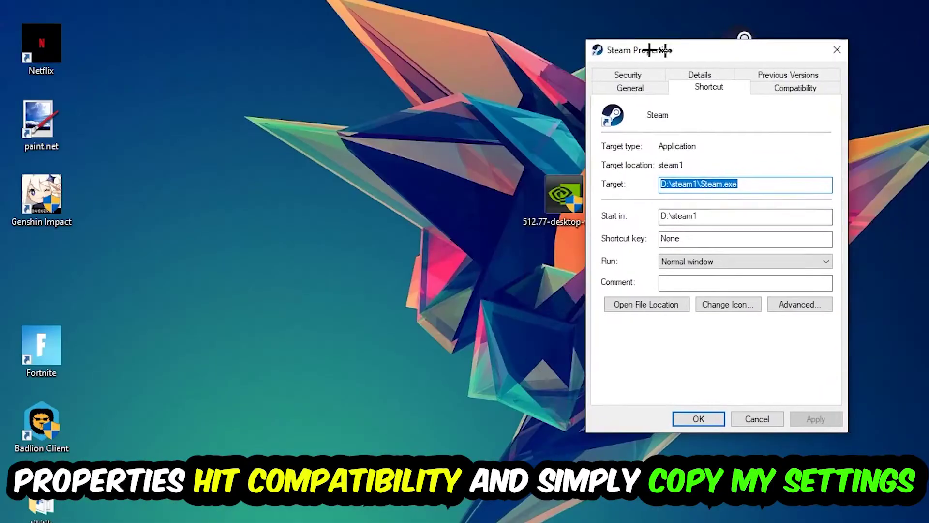
{"action": "left_click_drag", "start_coordinate": [665, 50], "coordinate": [402, 36]}
{"action": "left_click", "coordinate": [533, 73]}
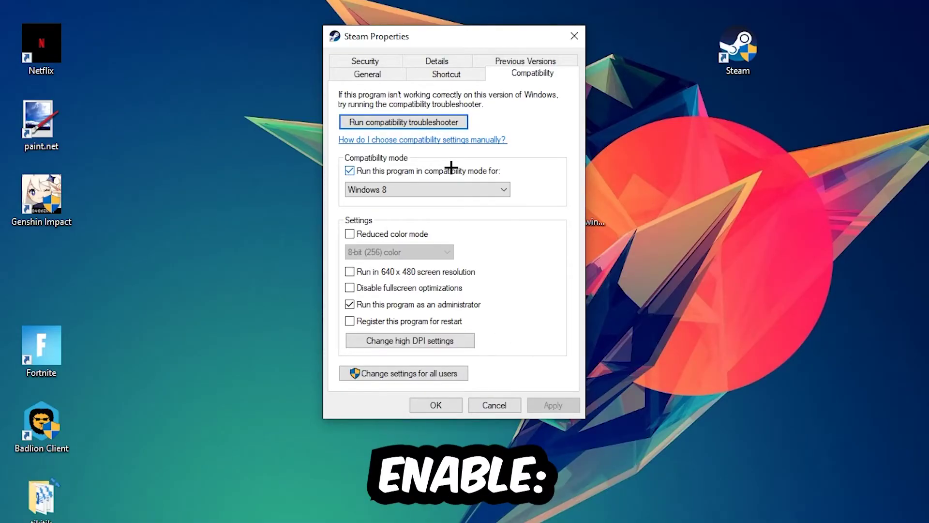
{"action": "left_click", "coordinate": [488, 194]}
{"action": "left_click", "coordinate": [546, 155]}
Step: Save the Steam shortcut properties and shift the icon left on the desktop
{"action": "left_click", "coordinate": [439, 404]}
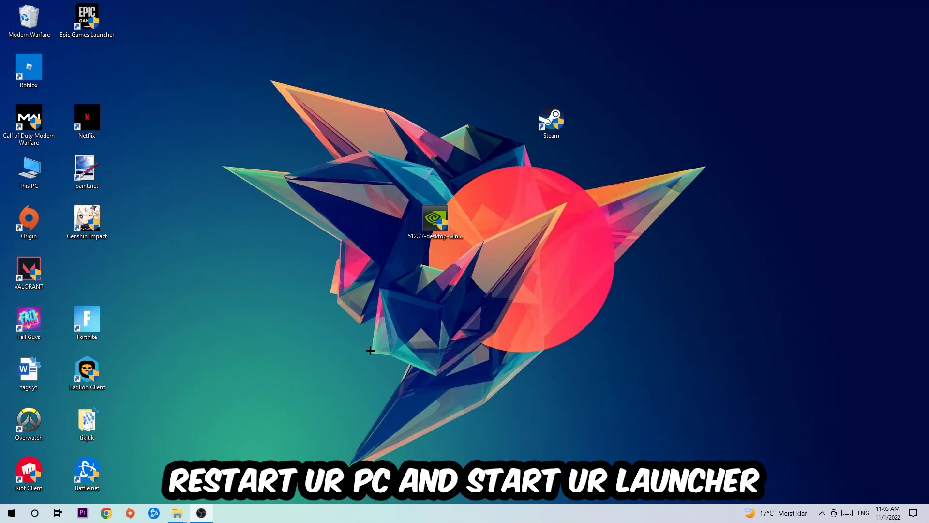
{"action": "left_click_drag", "start_coordinate": [567, 134], "coordinate": [451, 134]}
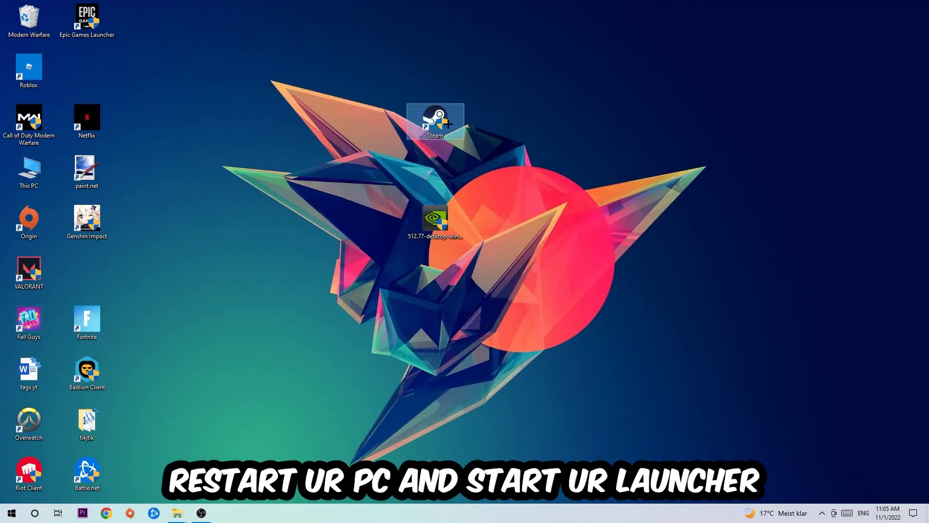
{"action": "left_click", "coordinate": [552, 152]}
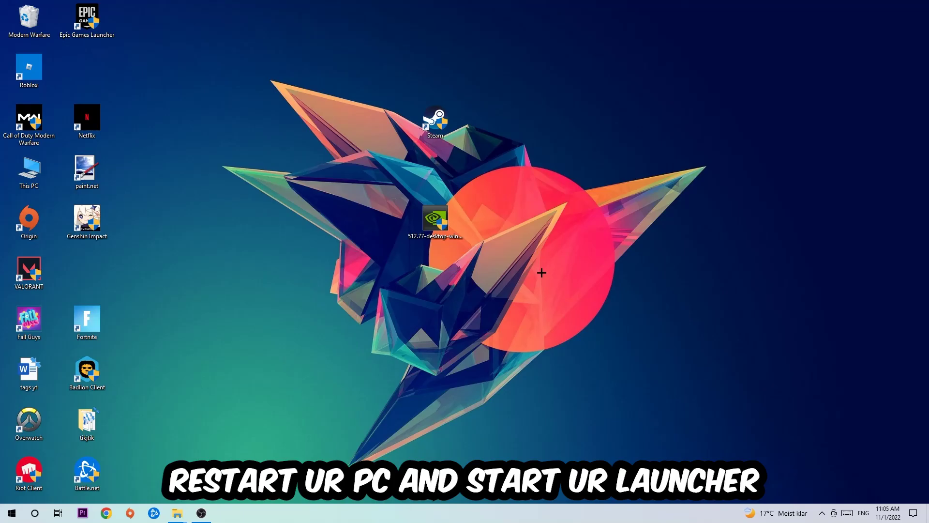